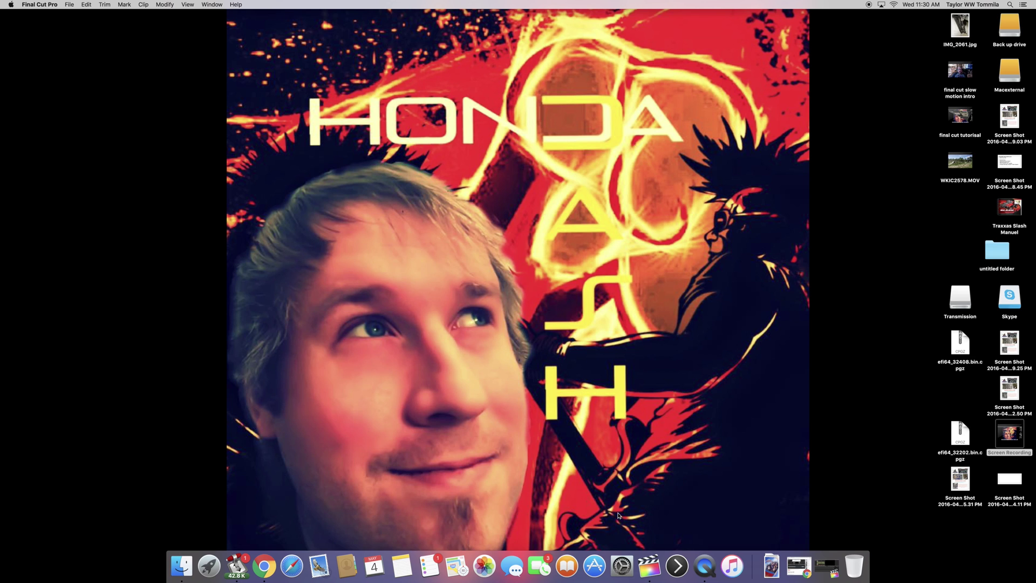
- Restore the minimized Final Cut Pro window and start a new library via File > New > Library
left_click(836, 571)
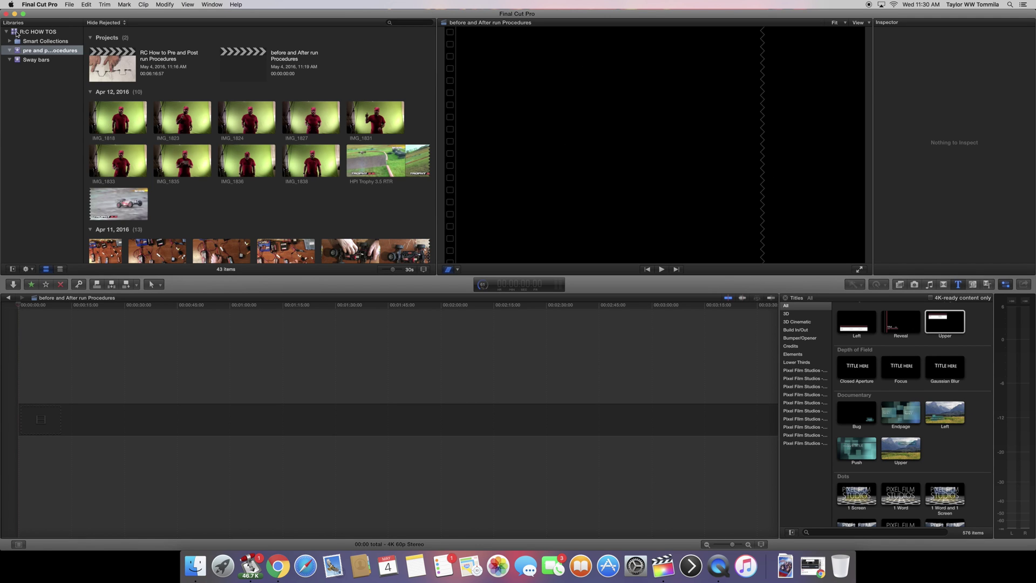
left_click(69, 4)
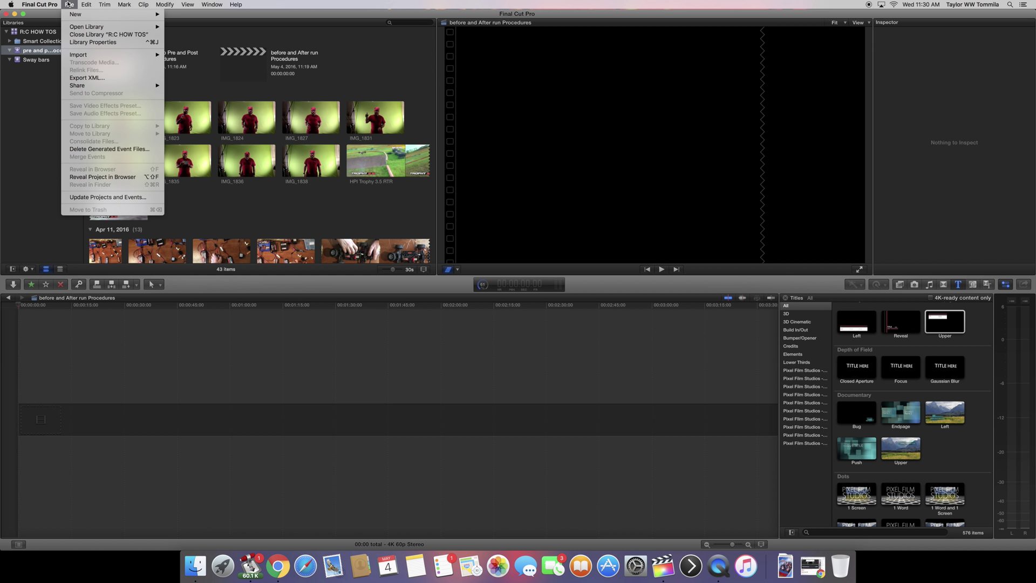
mouse_move(85, 5)
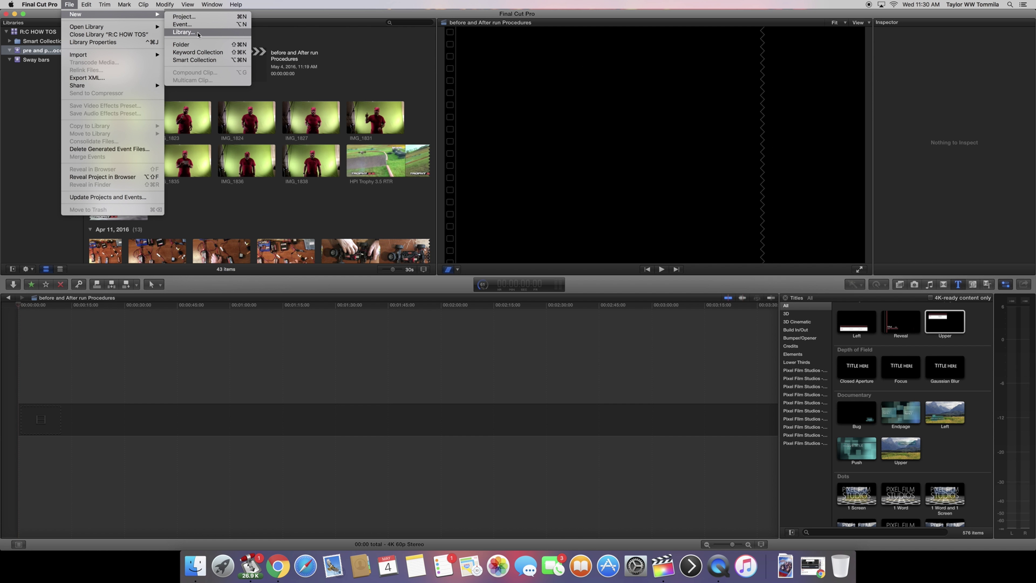
left_click(198, 33)
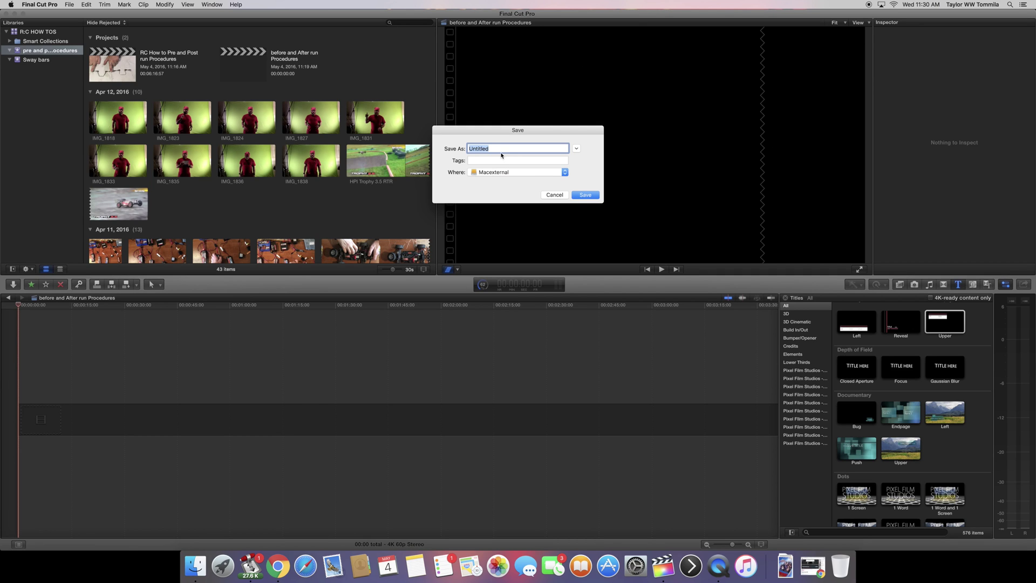
- Save the new library as 'tutorial' on the Macexternal drive
left_click(513, 173)
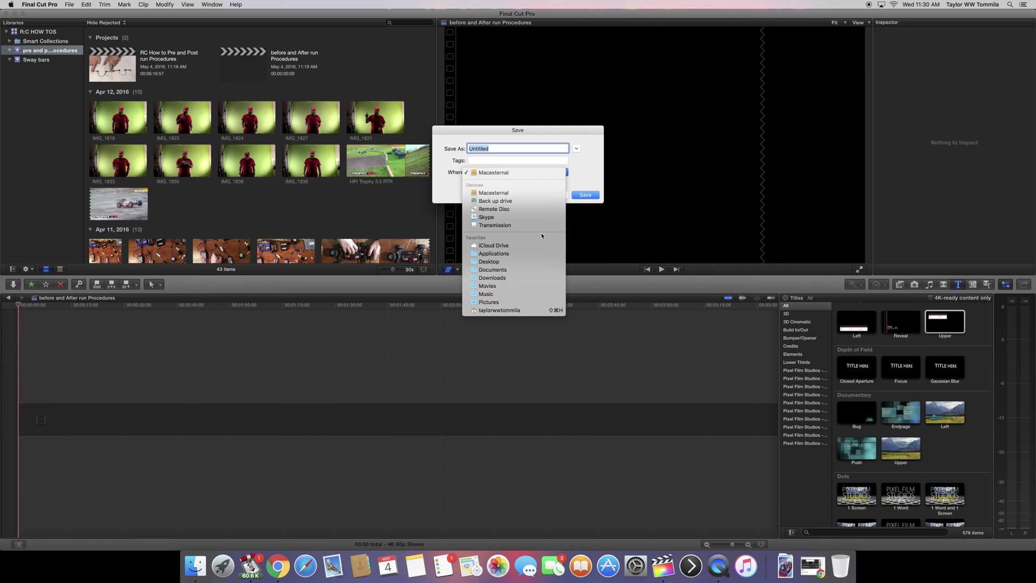
left_click(523, 172)
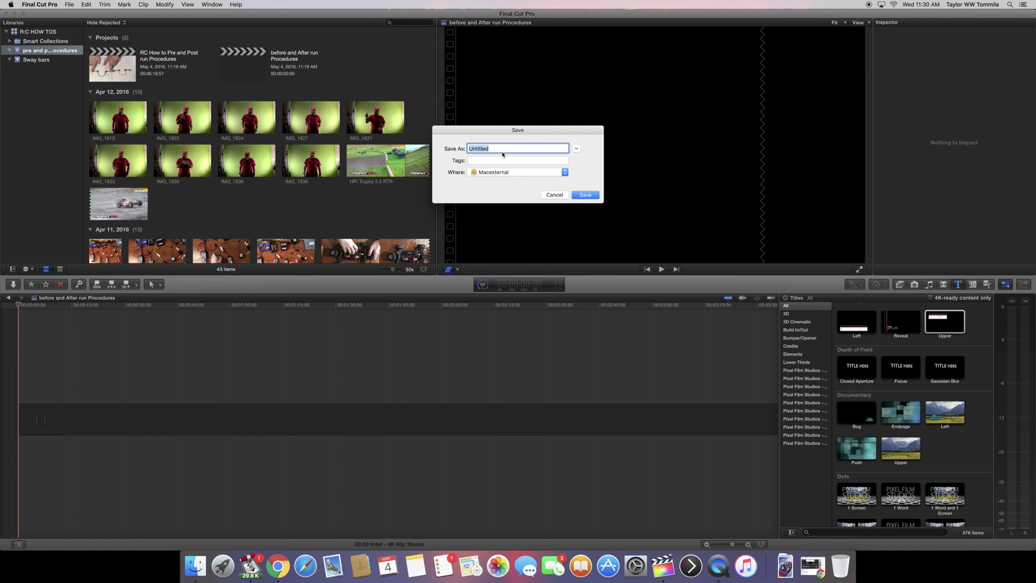
type("tutorial")
left_click(587, 197)
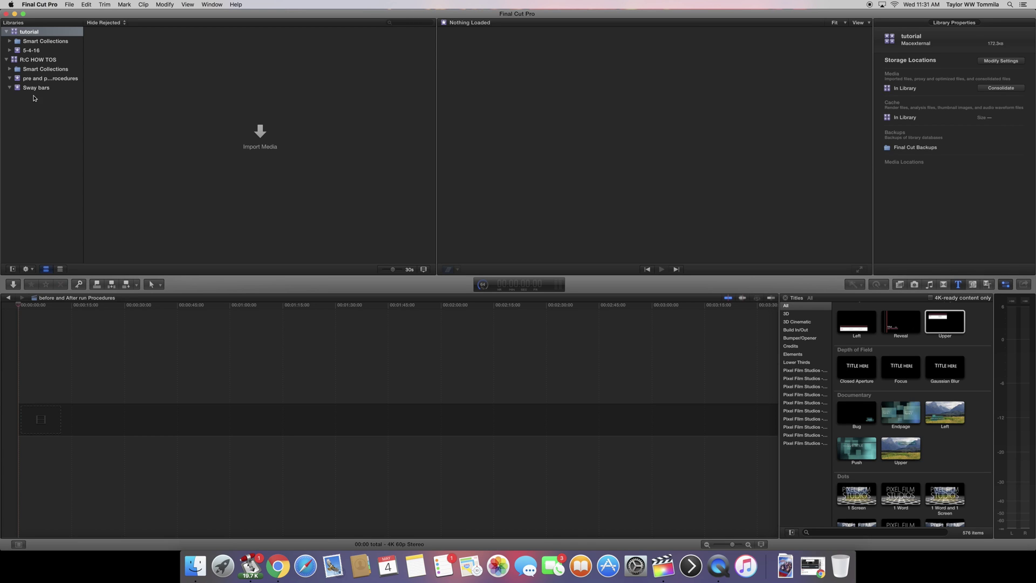
left_click(41, 62)
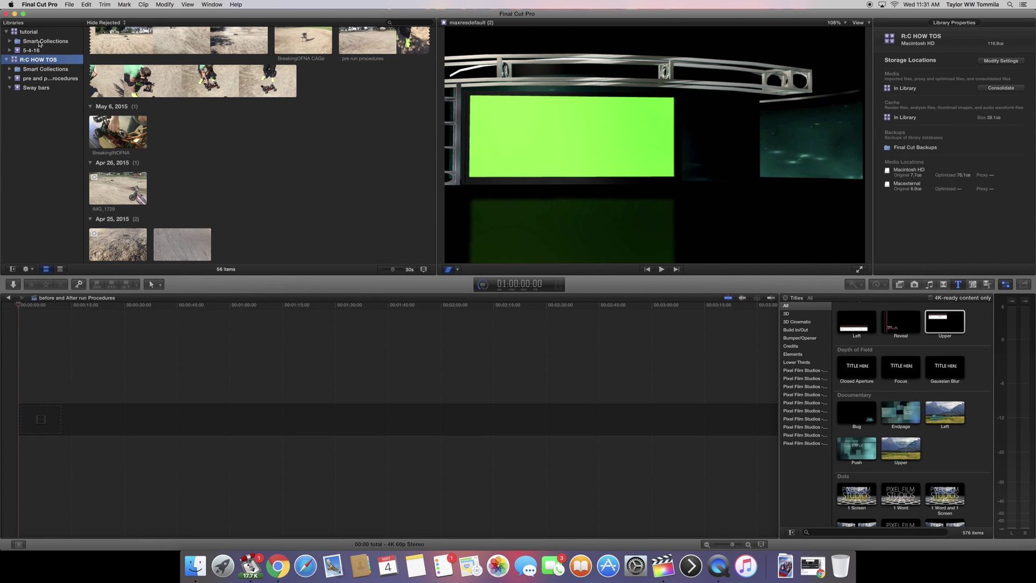
left_click(42, 42)
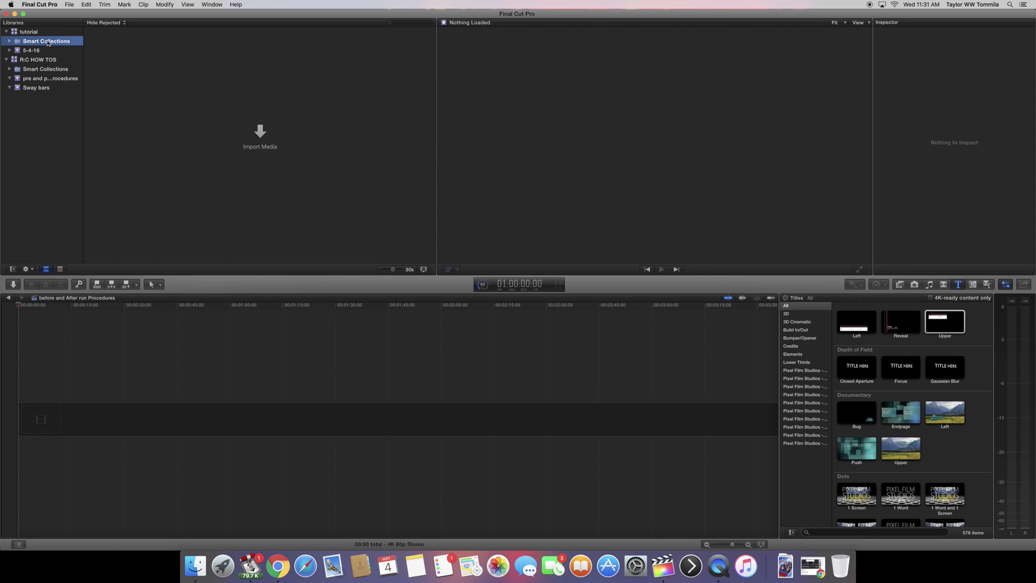
left_click(51, 68)
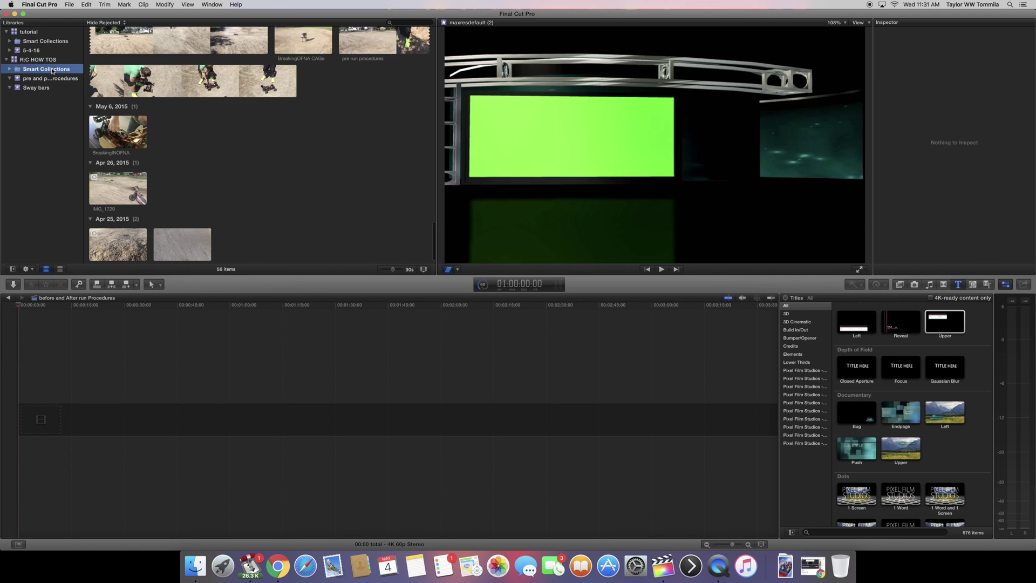
scroll(192, 86, "up", 15)
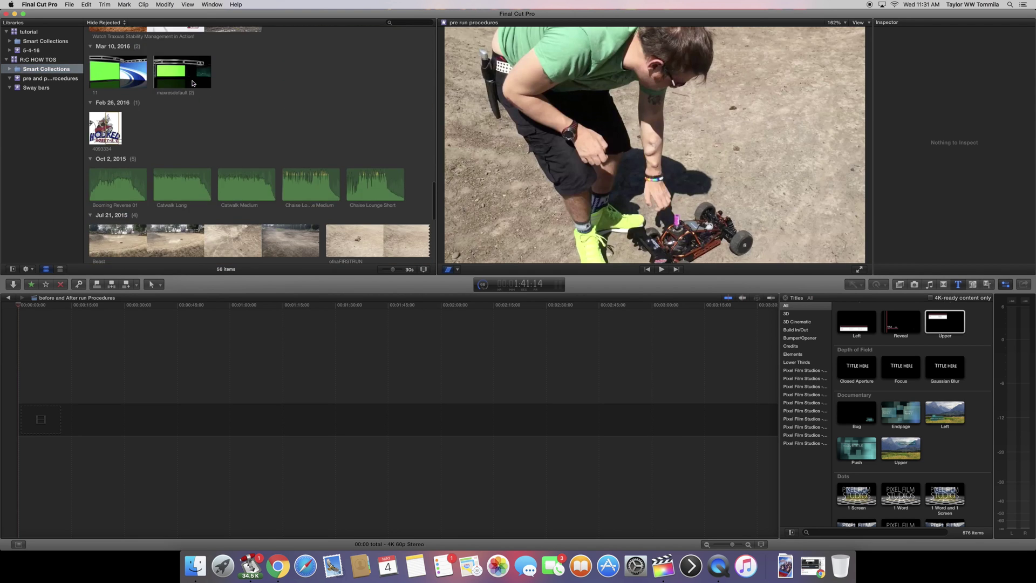
scroll(189, 89, "up", 5)
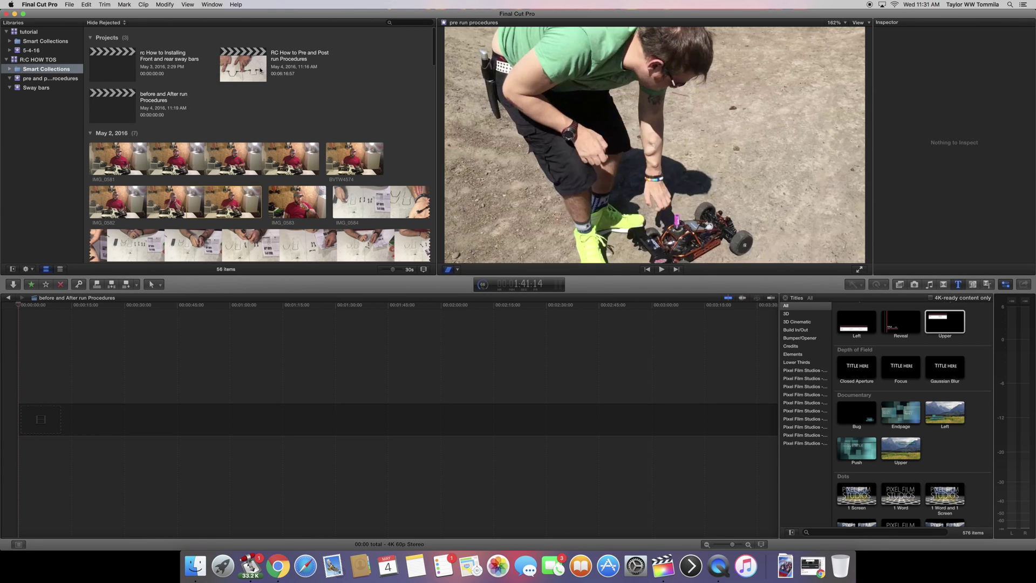
left_click(28, 34)
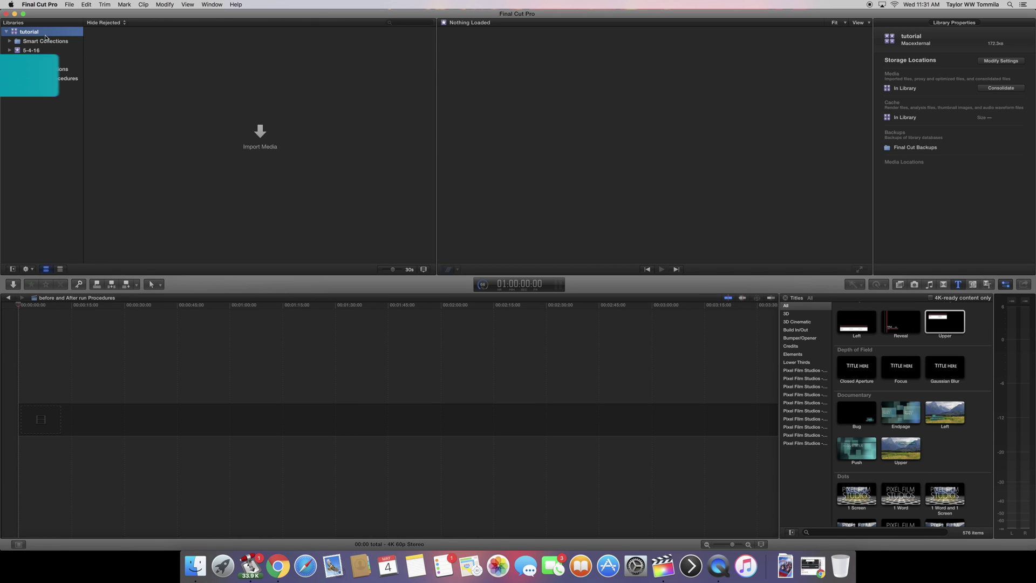
- Rename the tutorial library's 5-4-16 event to 'other'
left_click(39, 50)
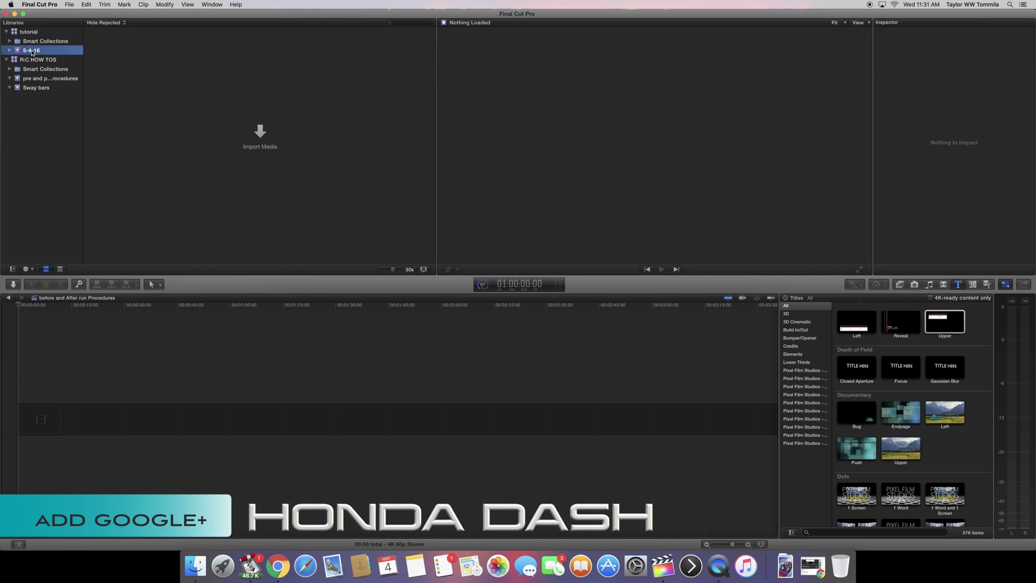
left_click(32, 51)
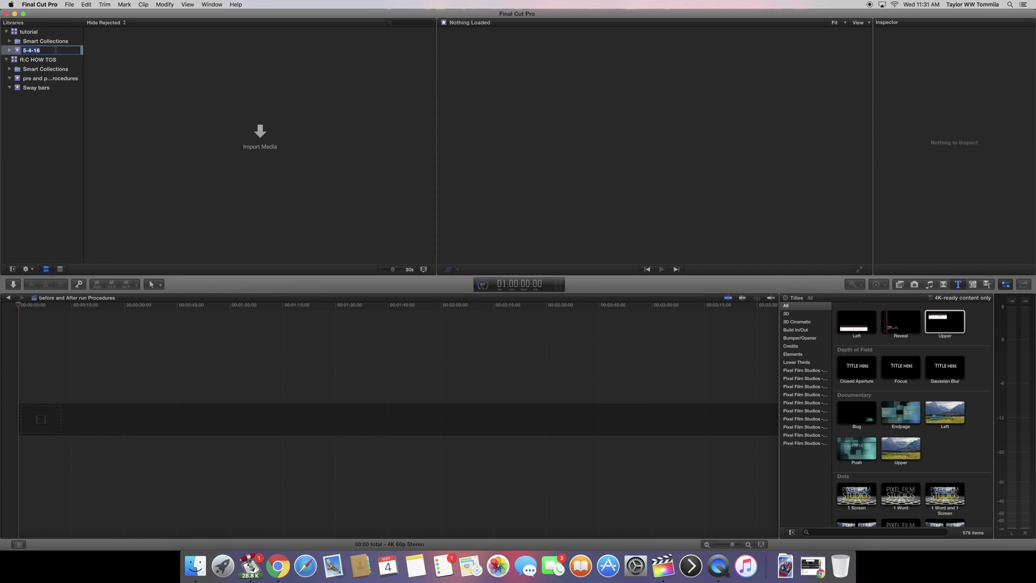
type("other")
key("Return")
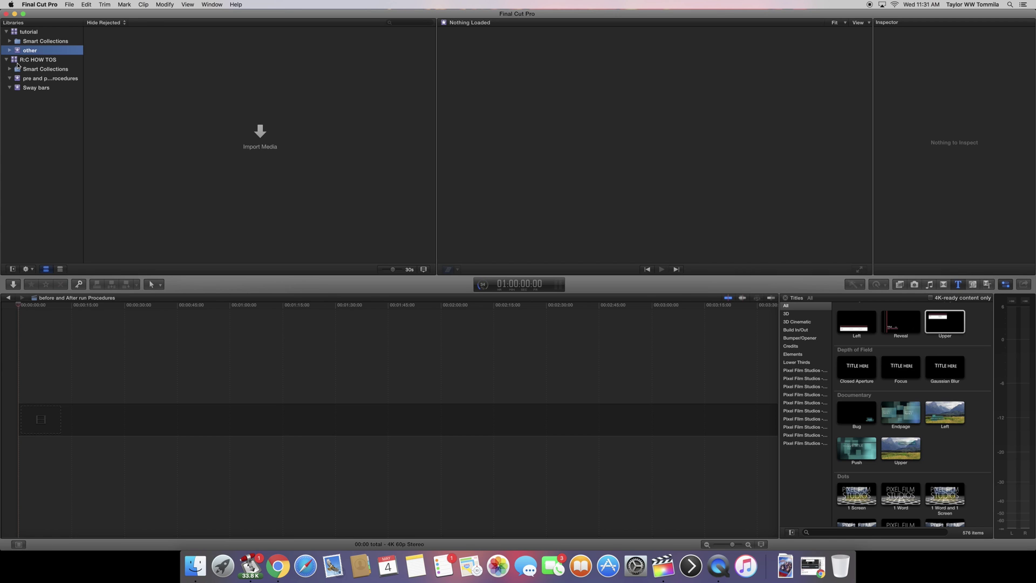
right_click(39, 52)
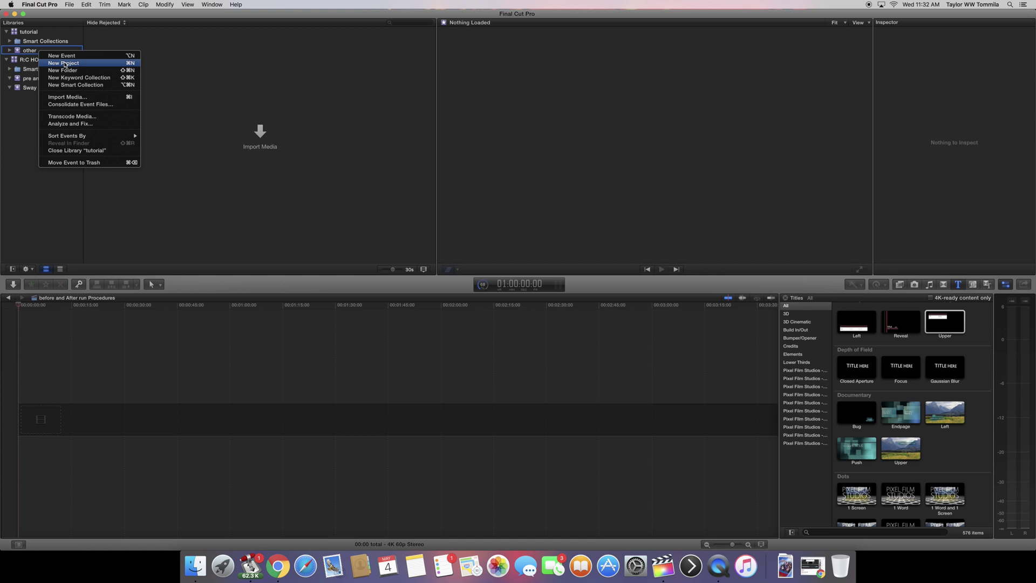
left_click(54, 49)
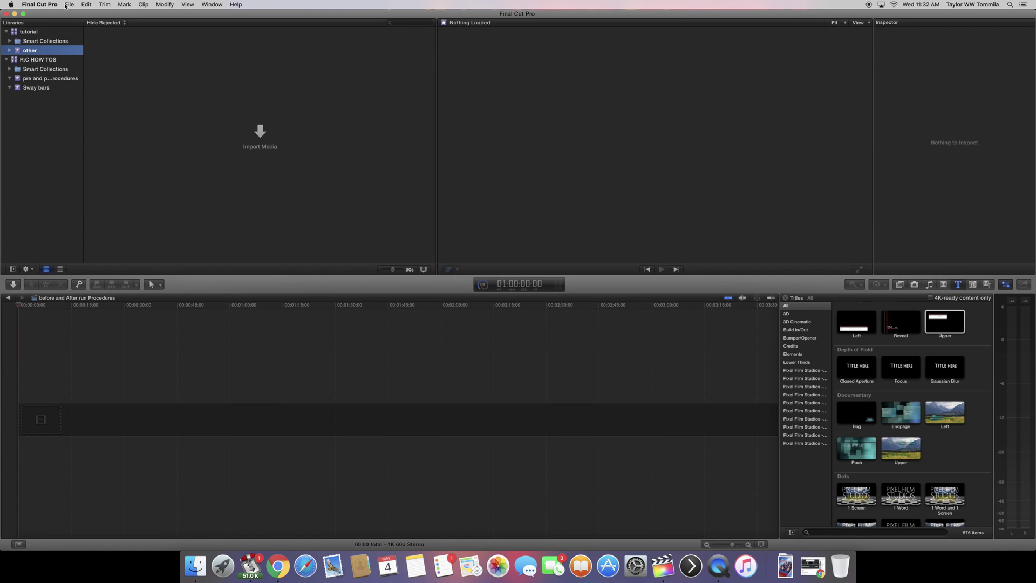
key("super+n")
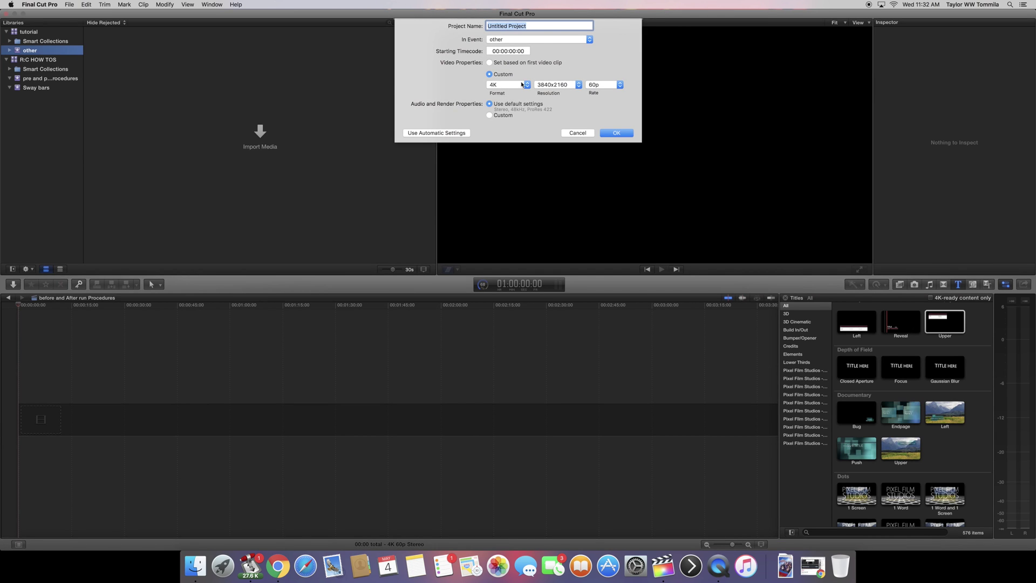
left_click(534, 39)
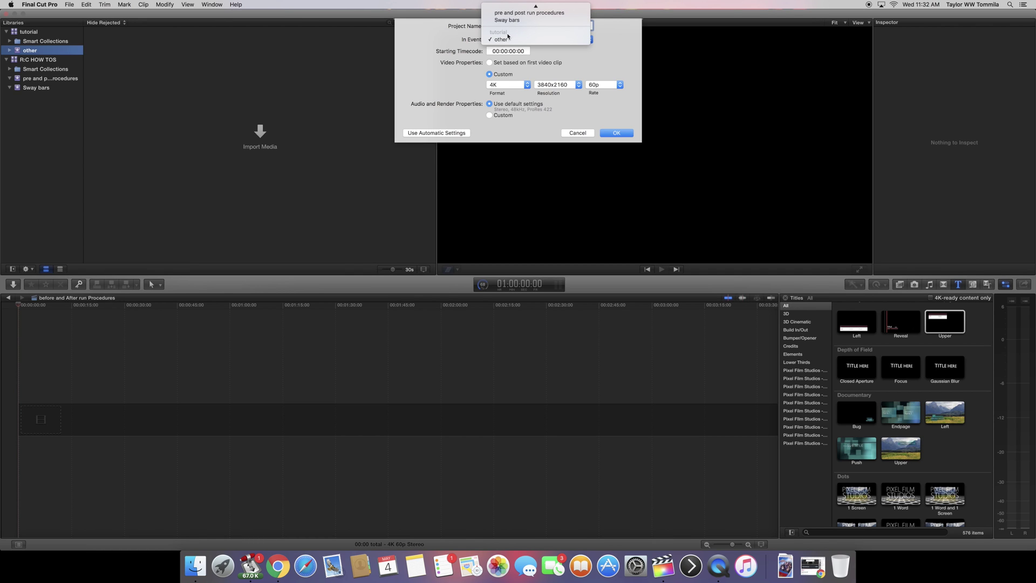
left_click(567, 106)
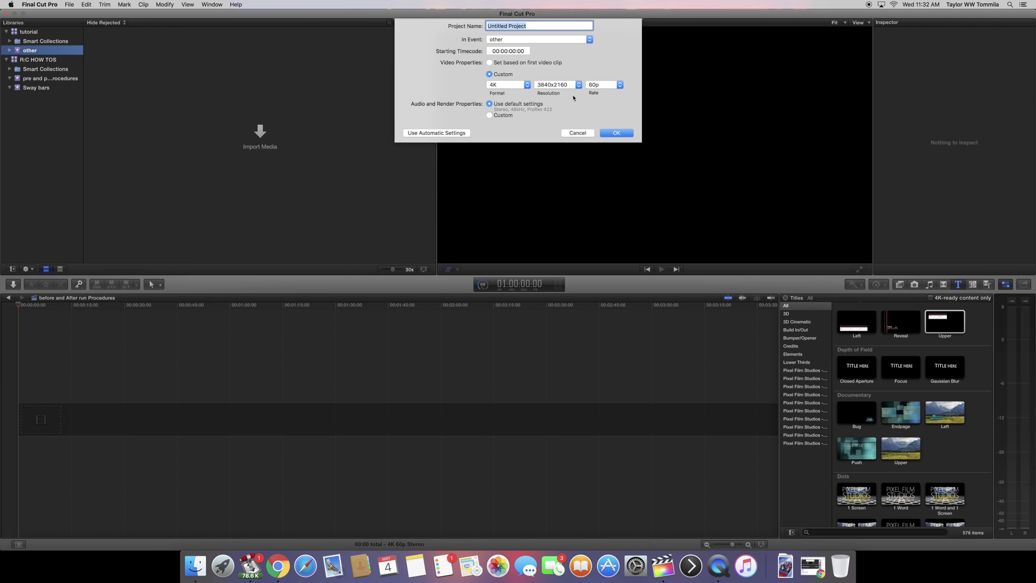
left_click(577, 133)
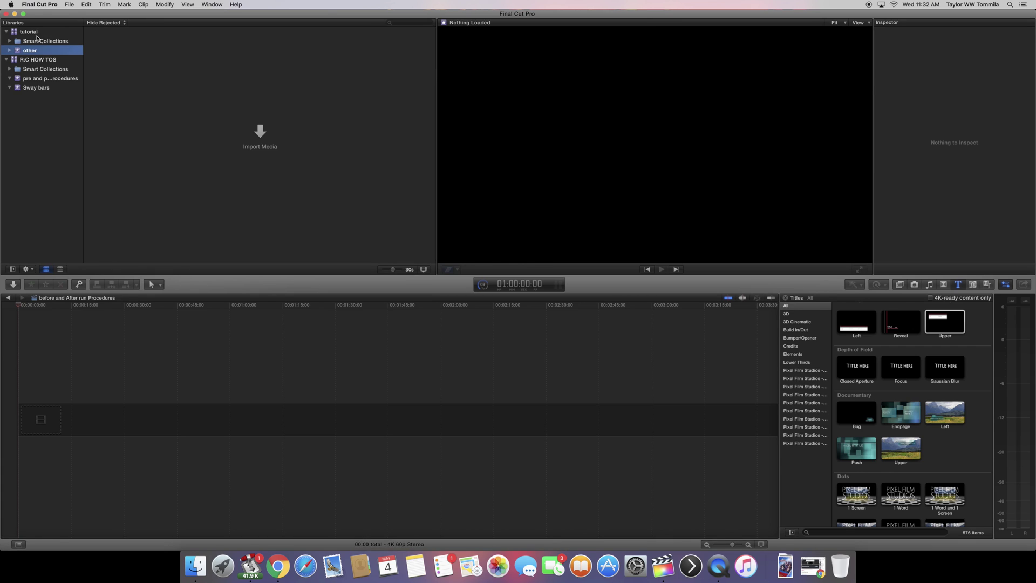
left_click(31, 35)
right_click(32, 36)
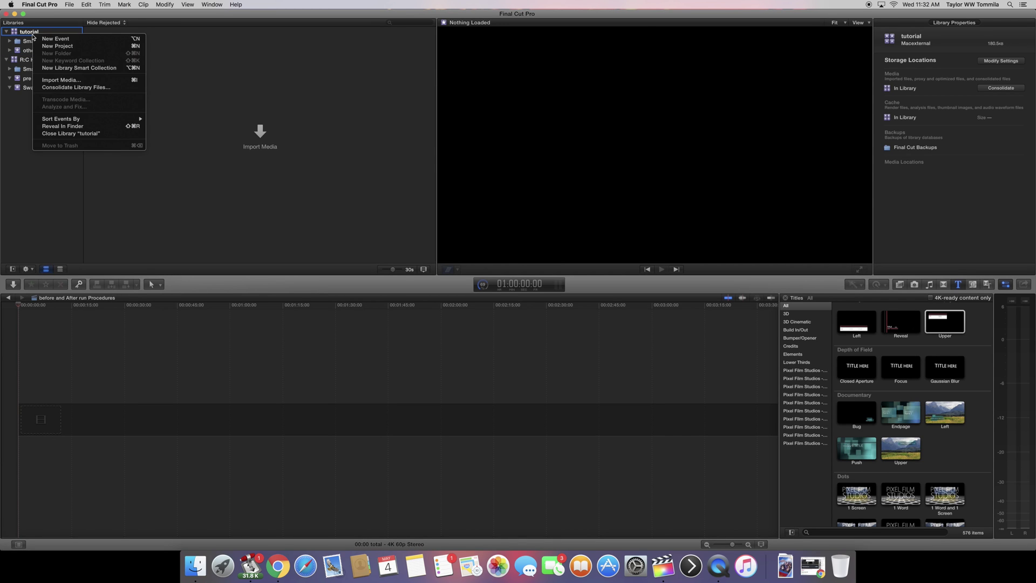
left_click(76, 42)
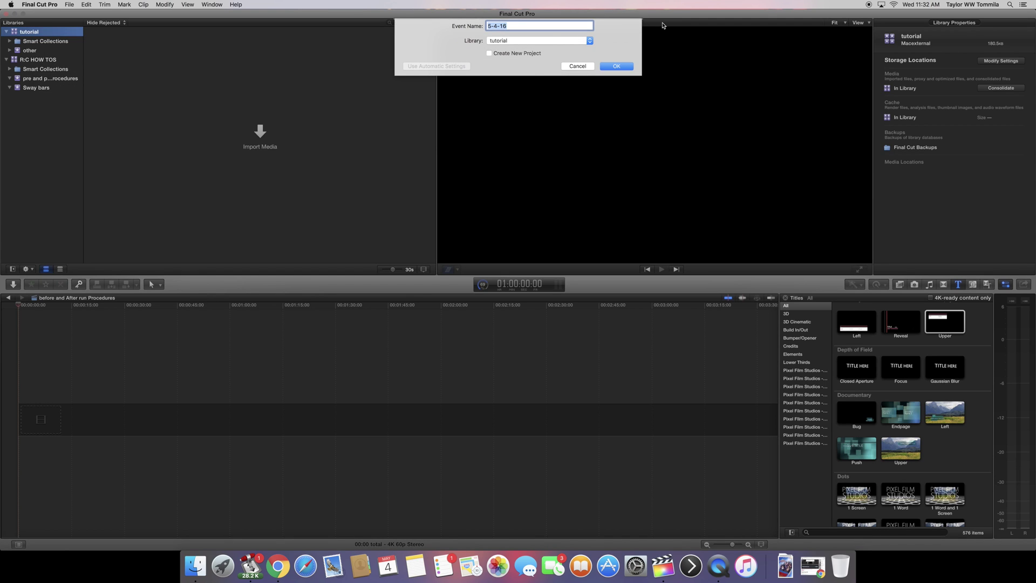
left_click(494, 54)
left_click(489, 55)
left_click(489, 54)
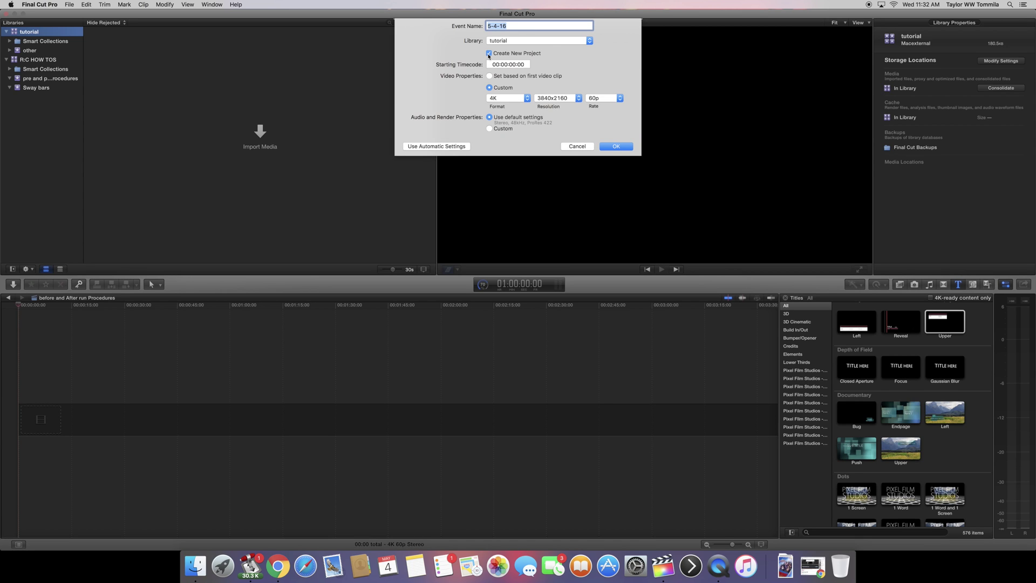
left_click(490, 54)
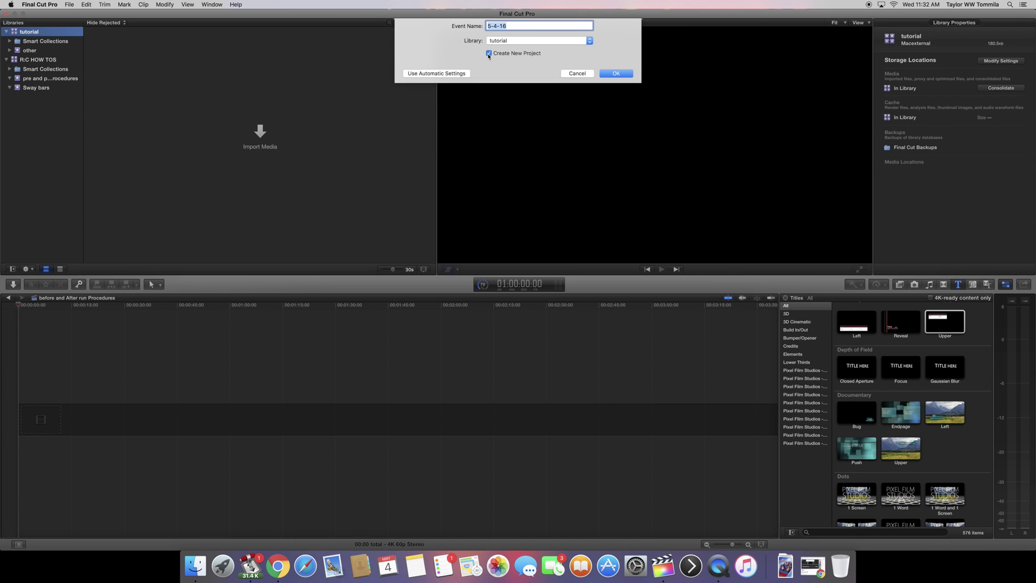
left_click(587, 68)
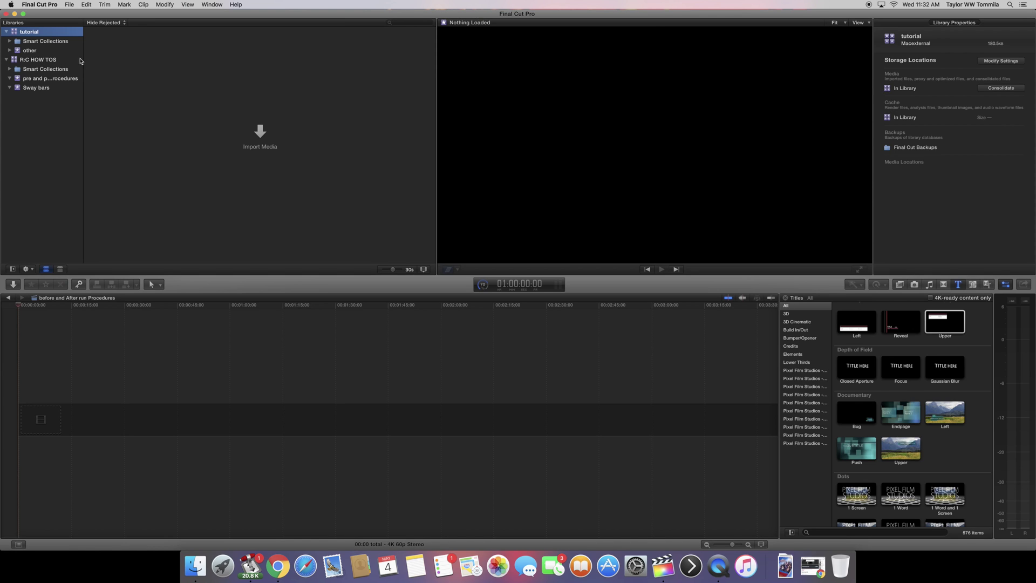
- Open the Import Media window and close it again
key("Return")
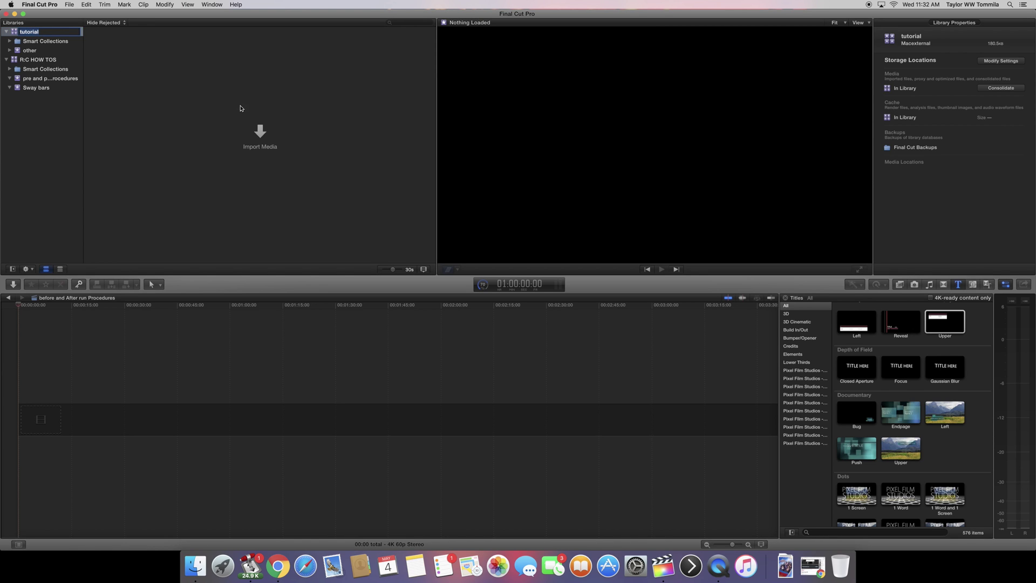
left_click(261, 137)
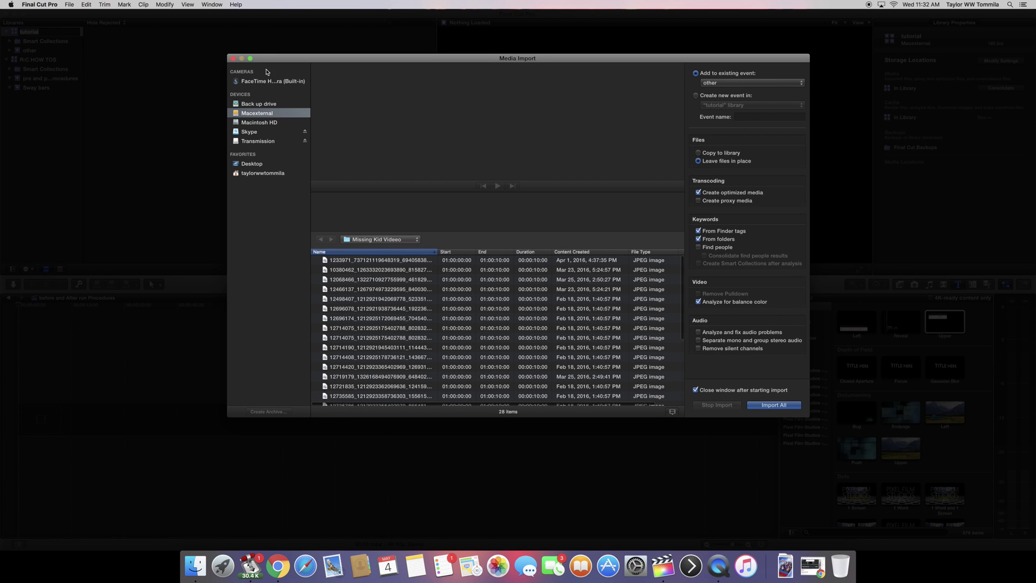
left_click(234, 59)
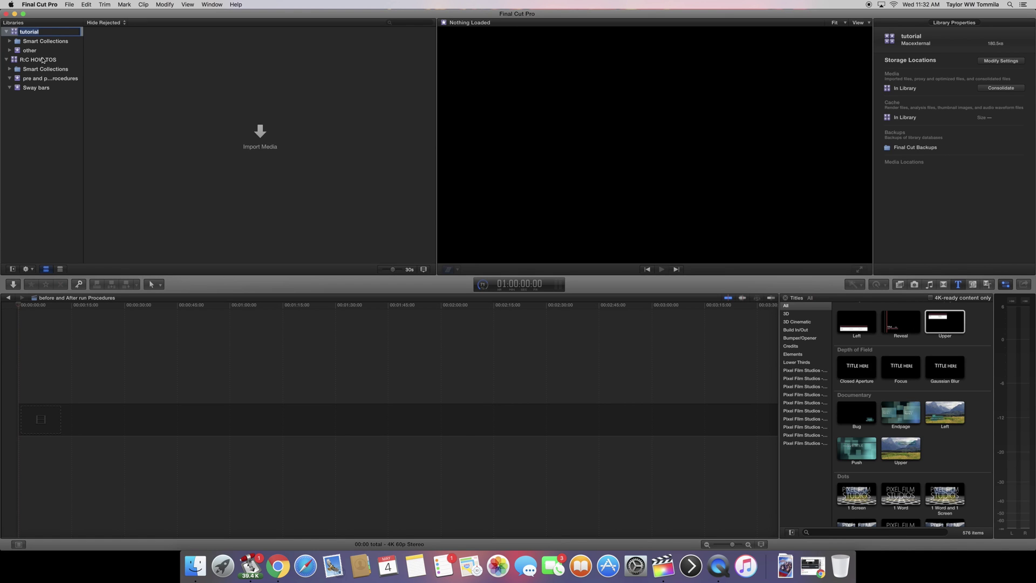
- Browse the R:C HOW TOS library's Sway bars event, ending on the pre and post run procedures clips
left_click(42, 60)
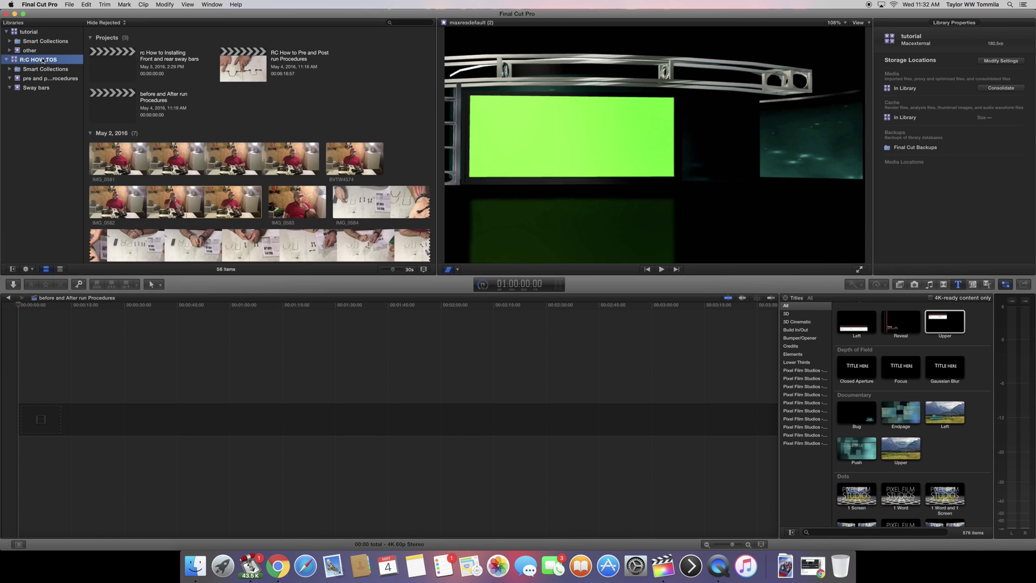
left_click(47, 89)
left_click(54, 78)
left_click(46, 90)
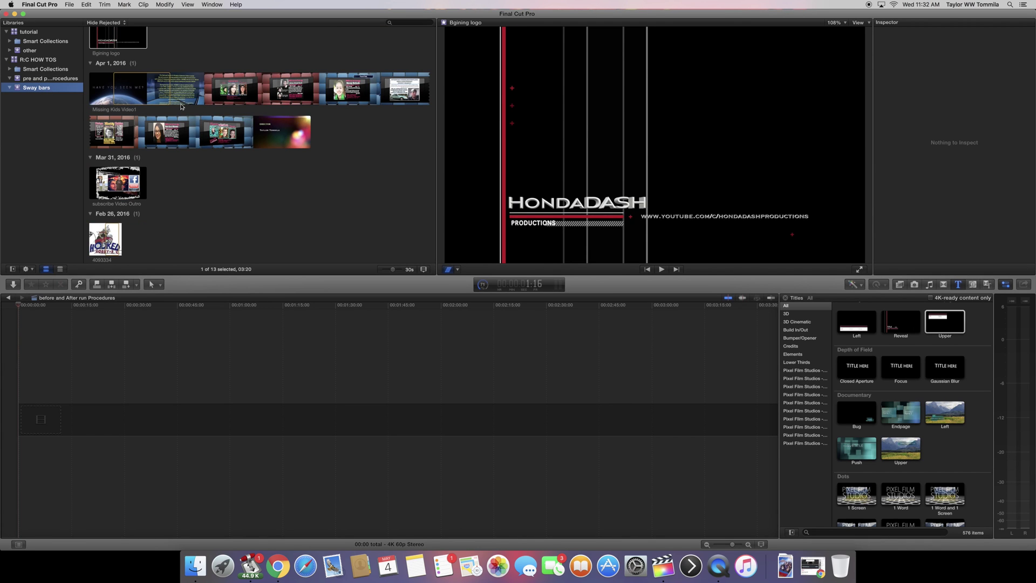
scroll(180, 107, "up", 10)
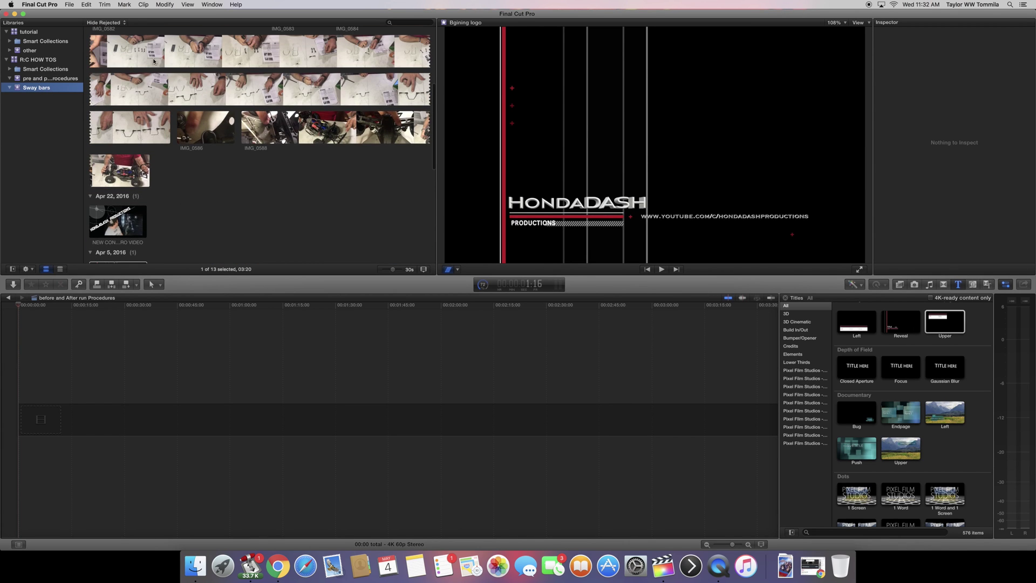
scroll(328, 113, "down", 8)
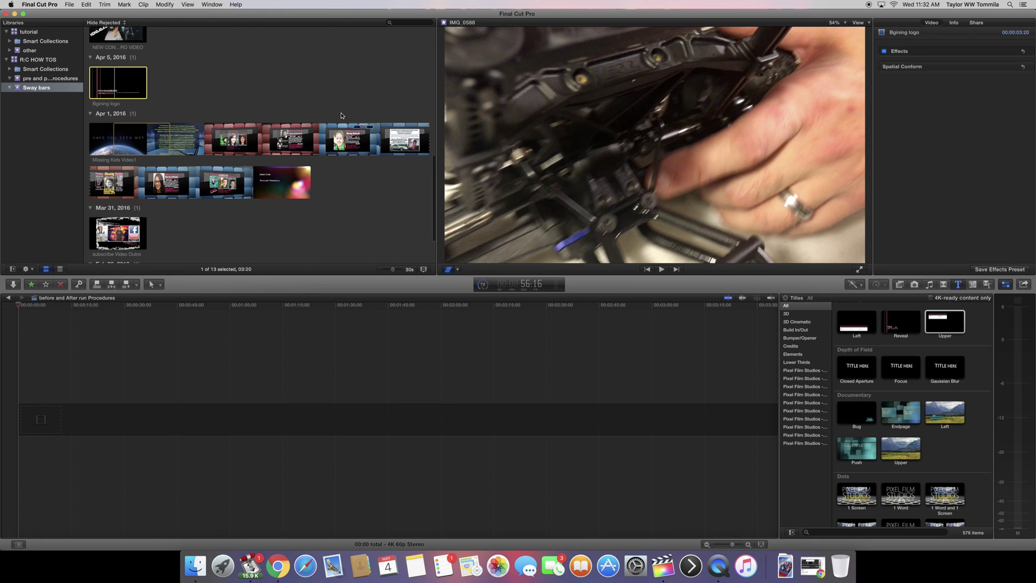
left_click(53, 79)
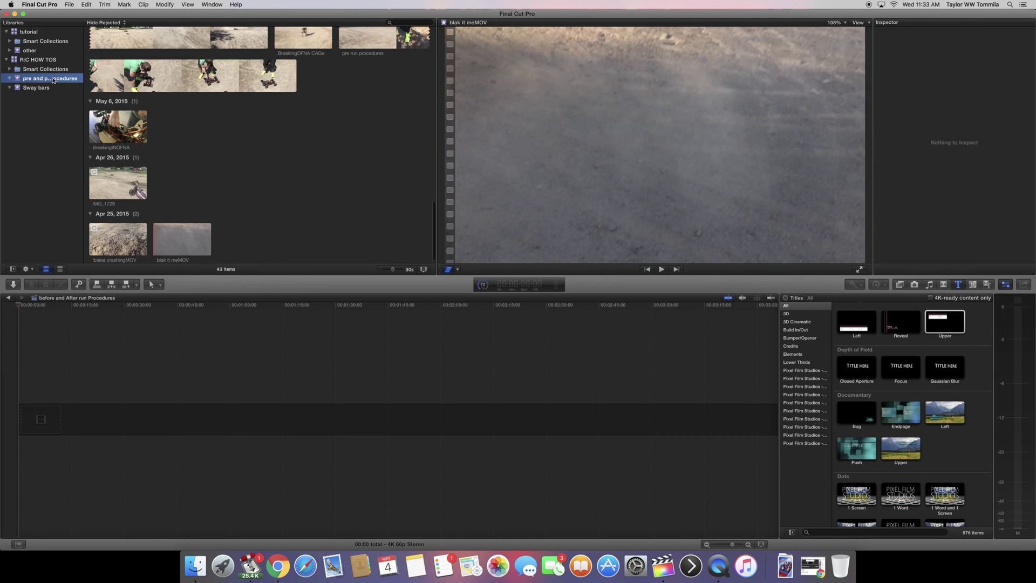
scroll(157, 86, "up", 15)
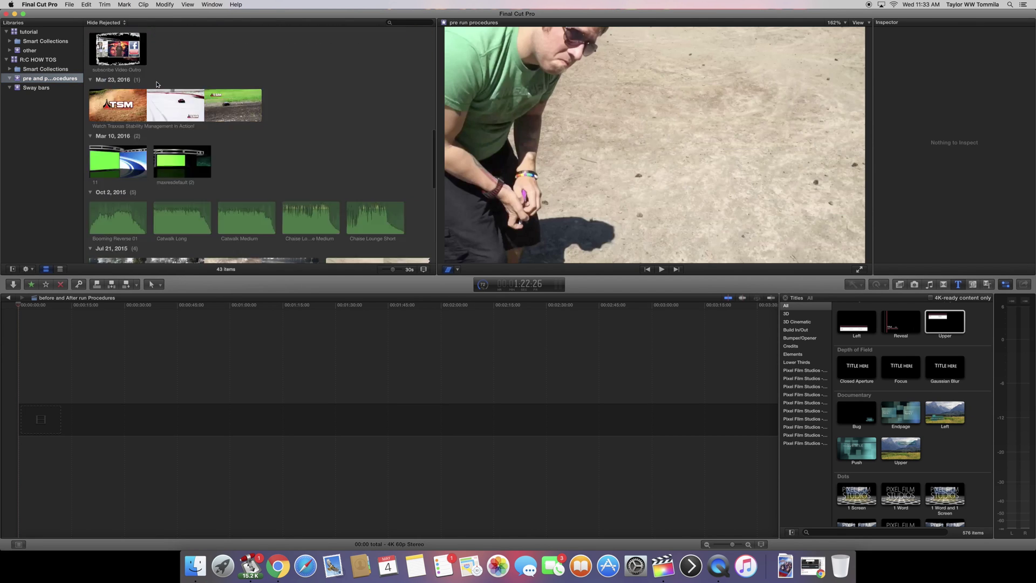
scroll(156, 86, "up", 10)
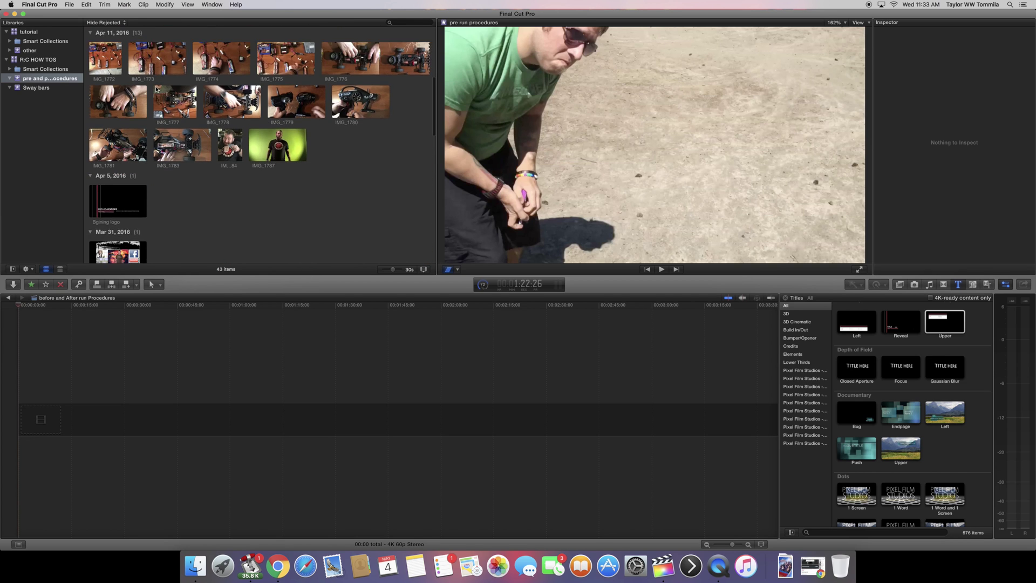
- Close the tutorial library from its sidebar context menu, leaving R:C HOW TOS open
scroll(156, 89, "down", 20)
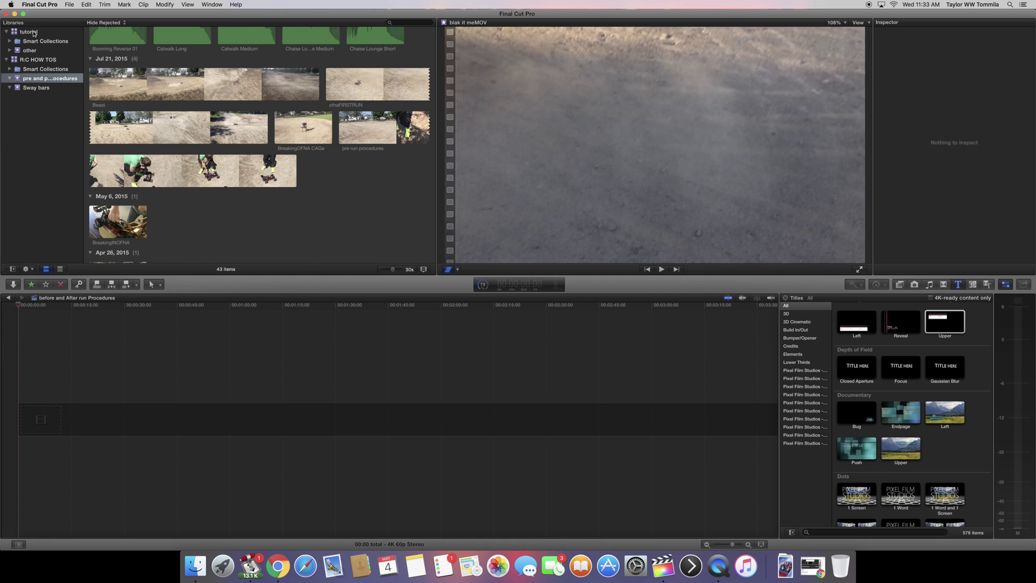
left_click(33, 32)
right_click(33, 33)
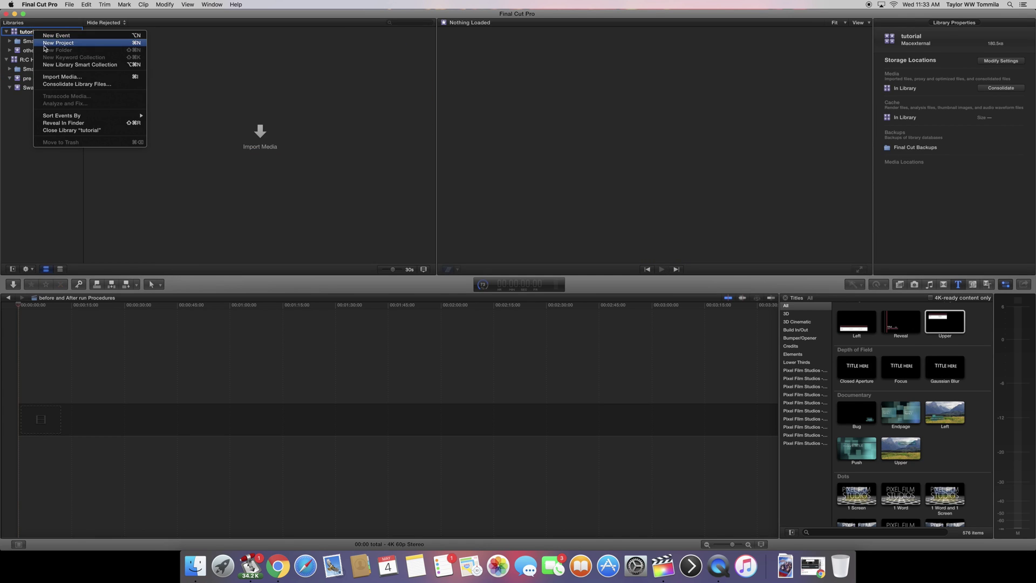
left_click(79, 133)
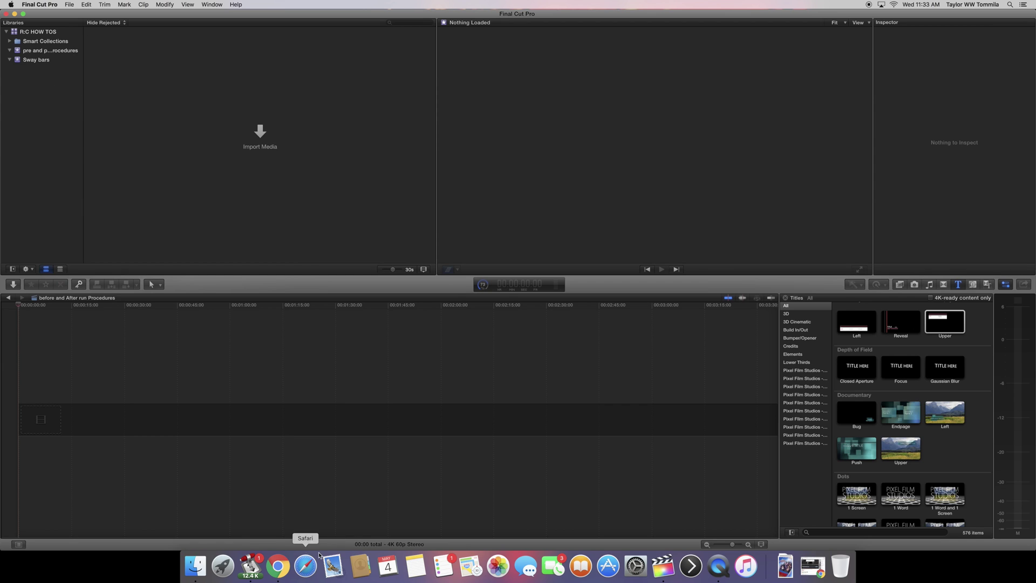
- In Finder, drag the tutorial library from Macexternal to the Trash and close the window
left_click(196, 566)
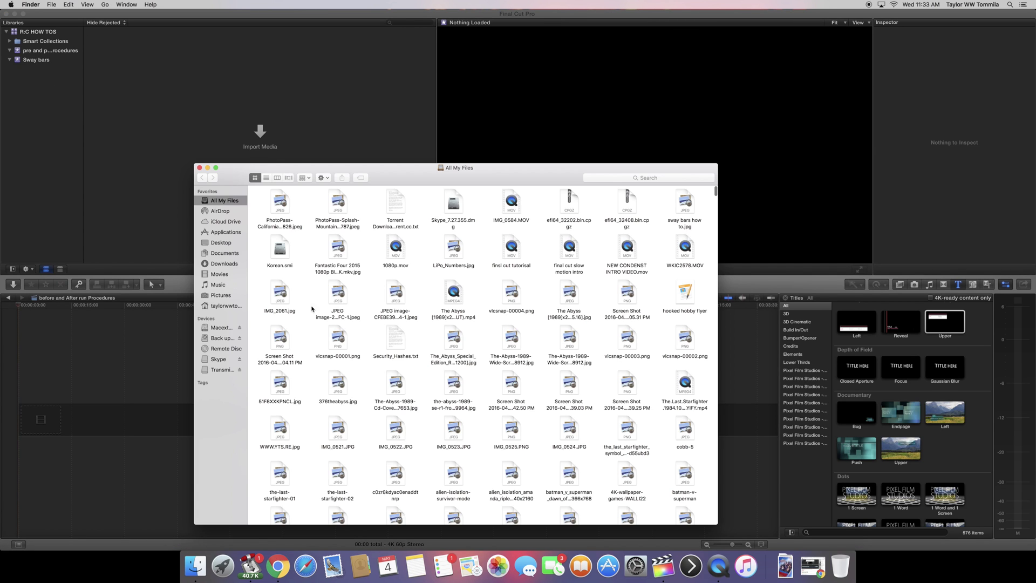
left_click(221, 328)
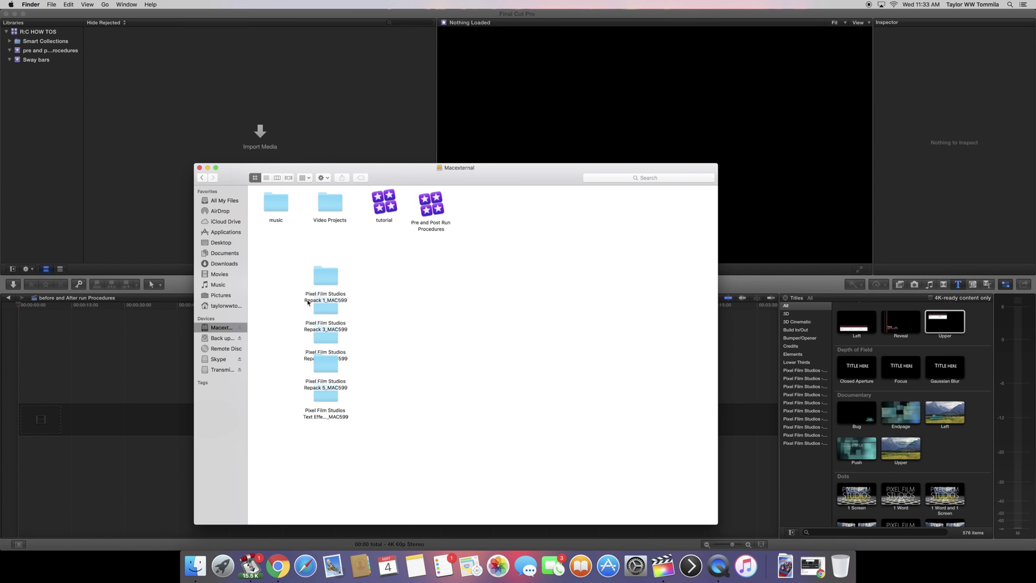
left_click(393, 213)
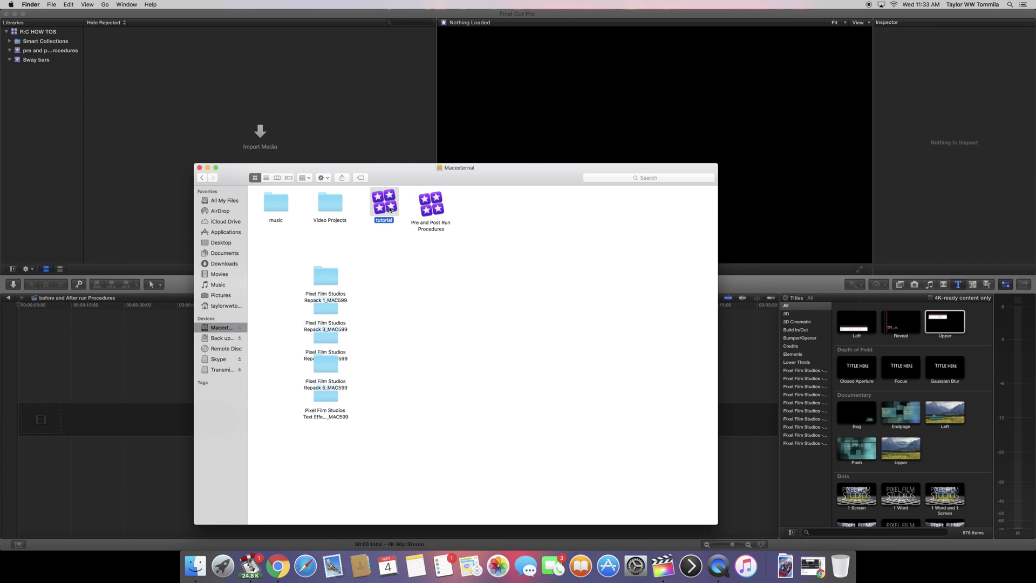
right_click(390, 205)
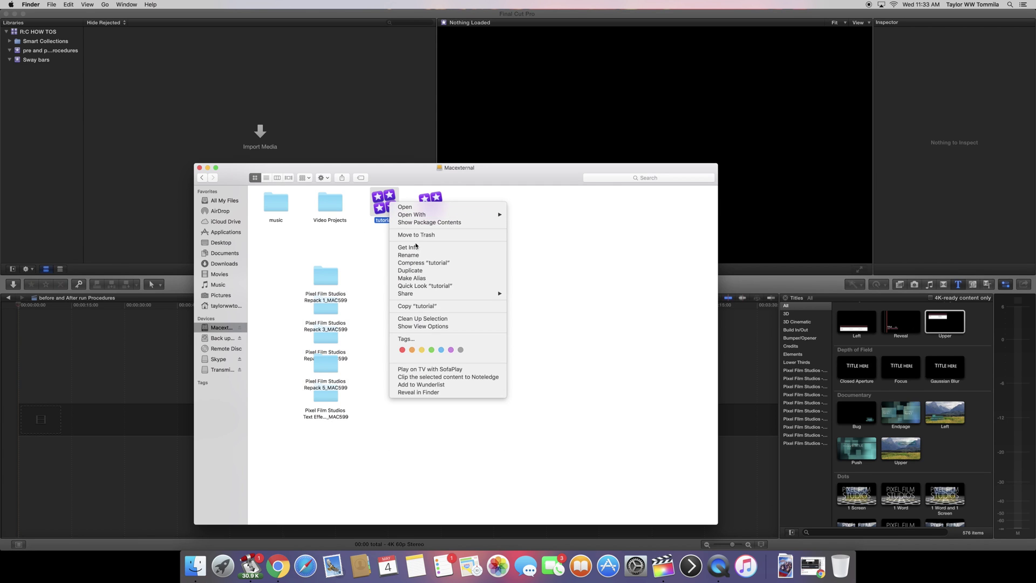
left_click_drag(383, 204, 845, 560)
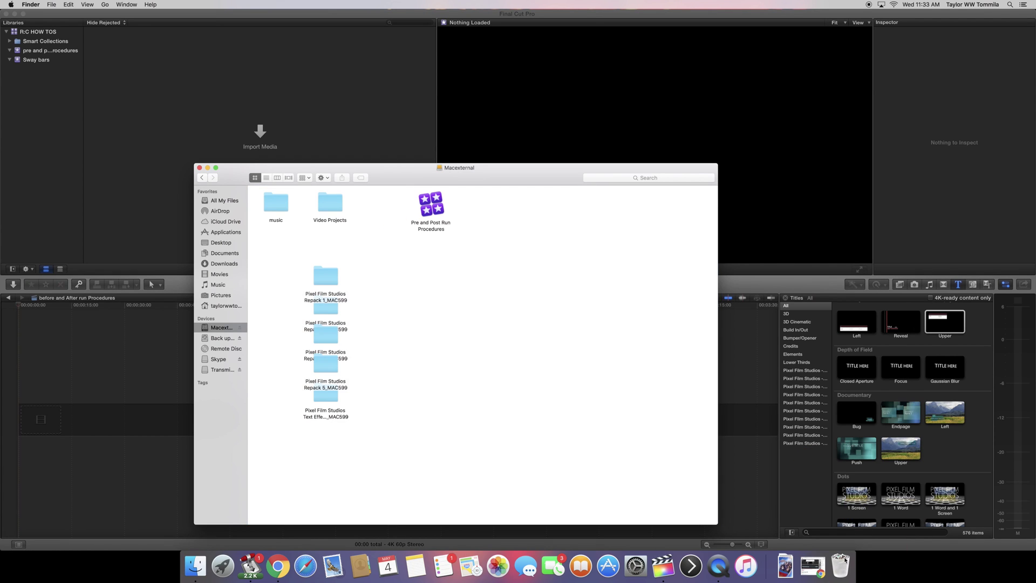
left_click(200, 168)
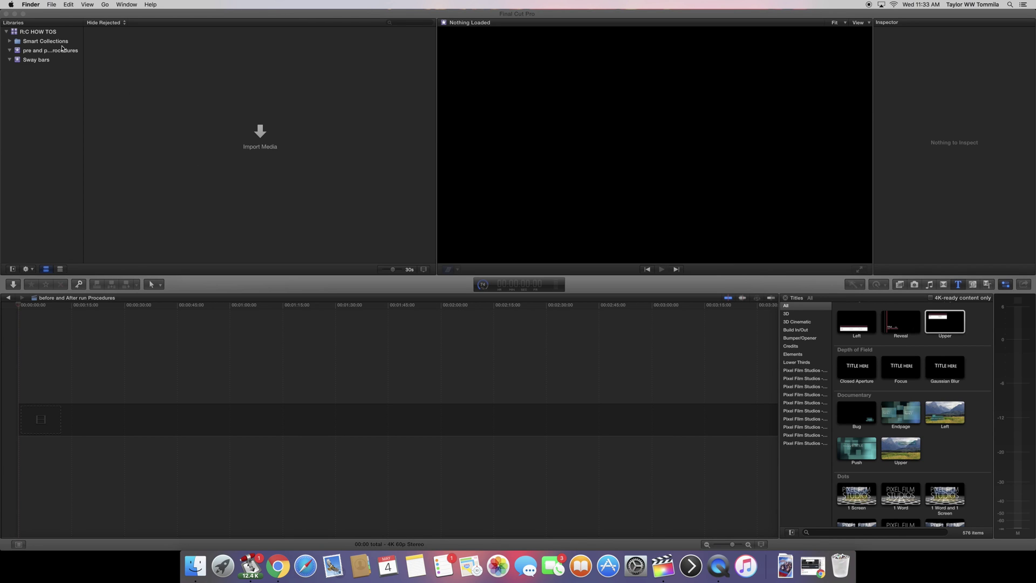